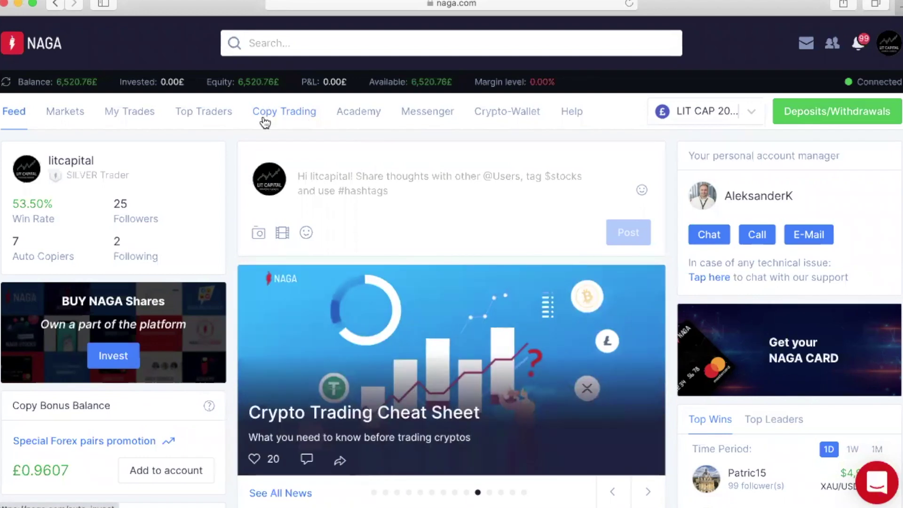
scroll(536, 303, down, 3)
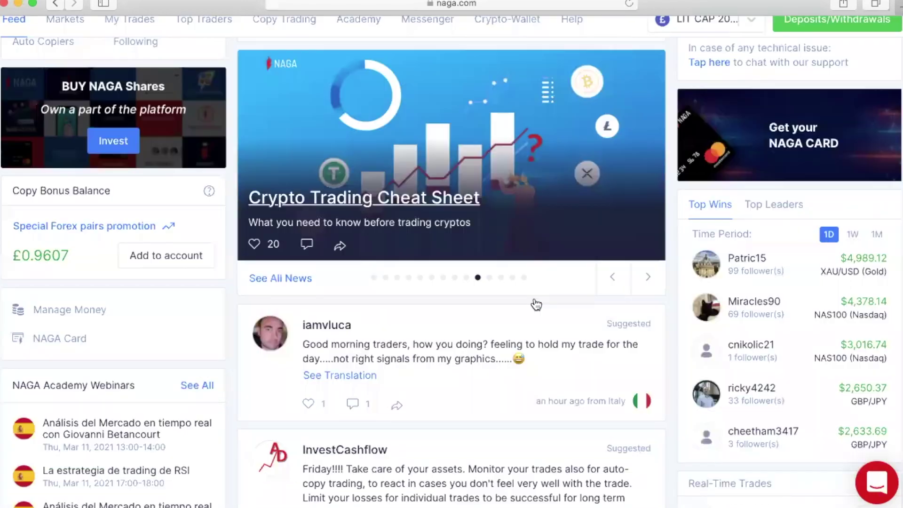
scroll(635, 302, up, 1)
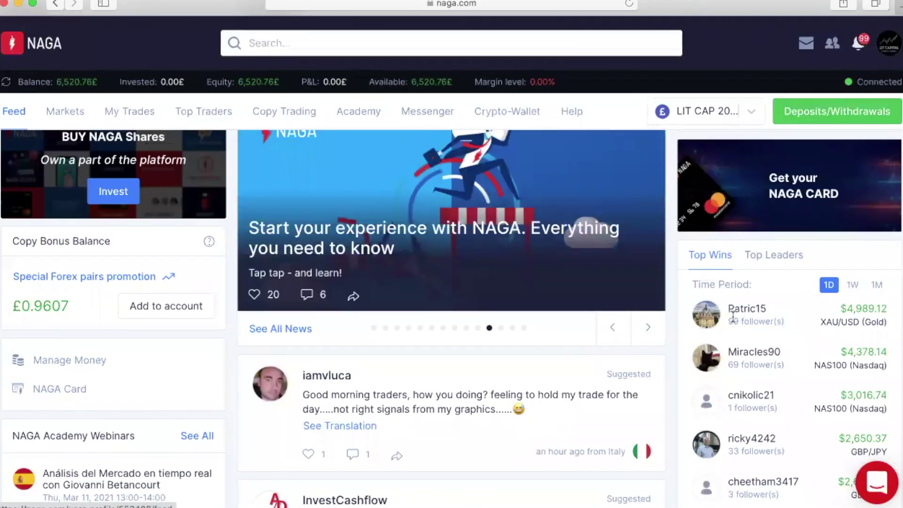
scroll(785, 338, down, 1)
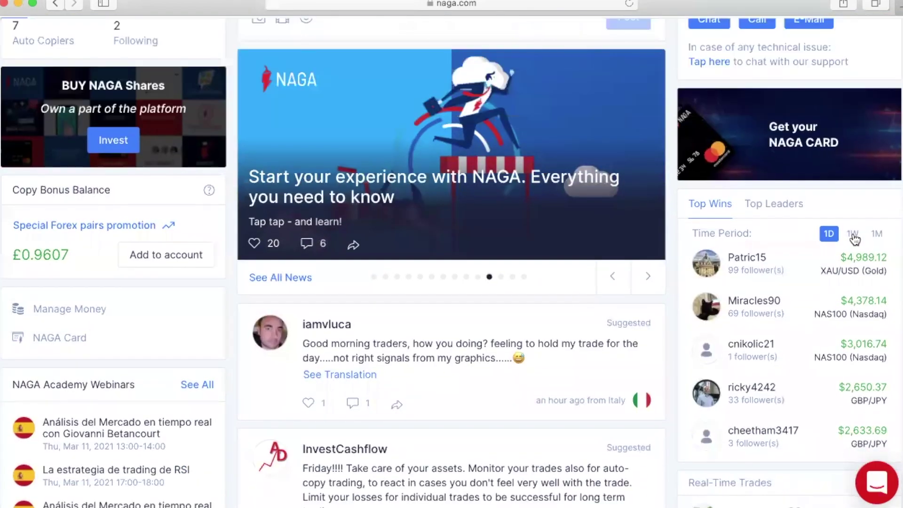
Show Top Wins for the past week, then go to the copy trading overview
click(852, 235)
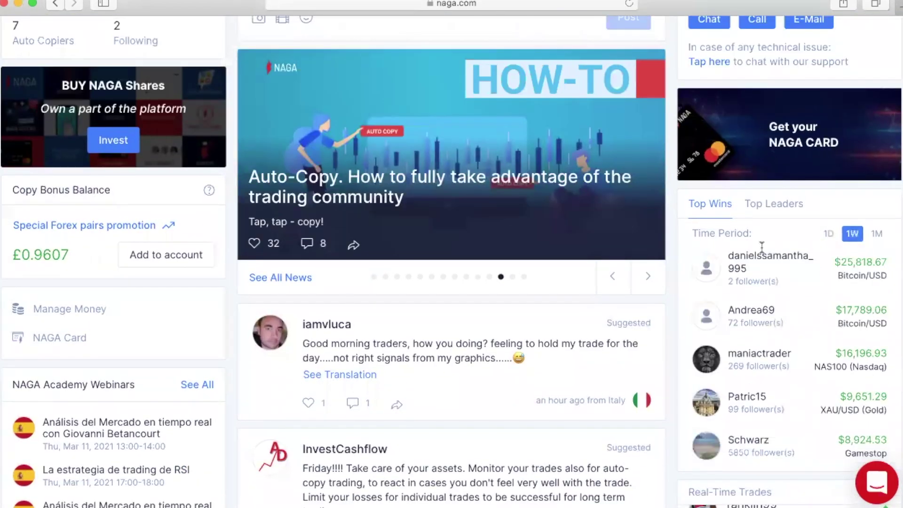
scroll(593, 127, up, 1)
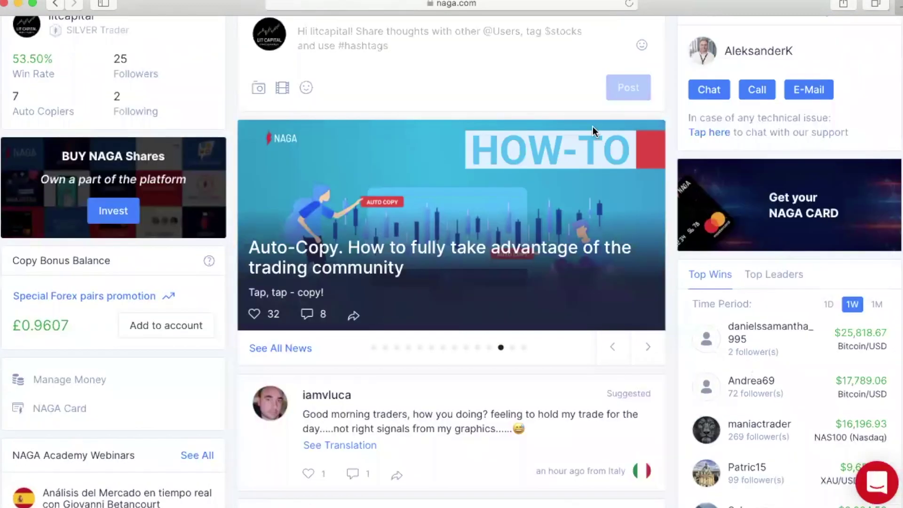
scroll(578, 127, up, 2)
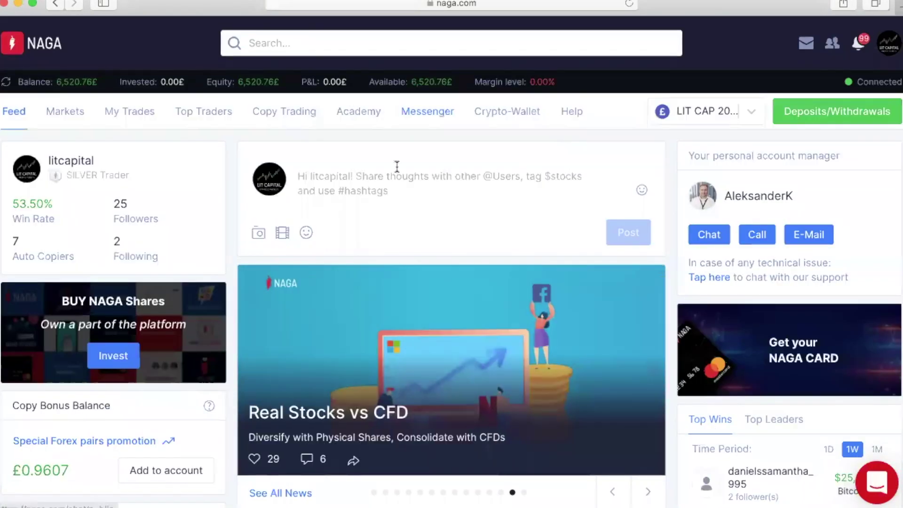
click(279, 111)
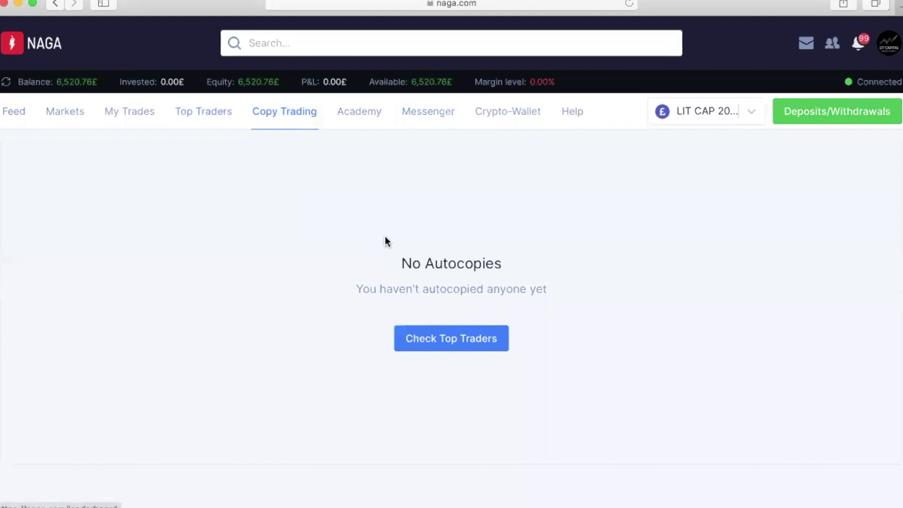
Go to the Top Traders leaderboard and view the ranking type options
click(465, 341)
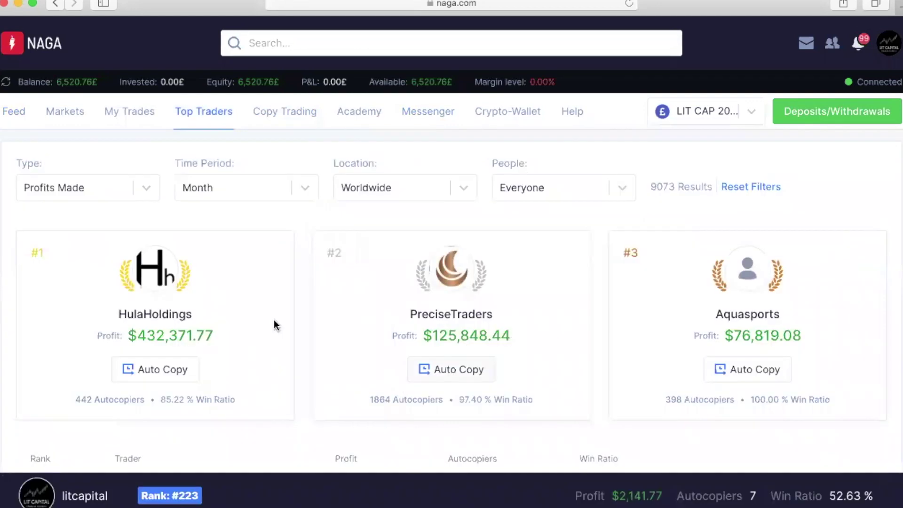
scroll(281, 312, down, 1)
scroll(280, 311, up, 1)
click(153, 193)
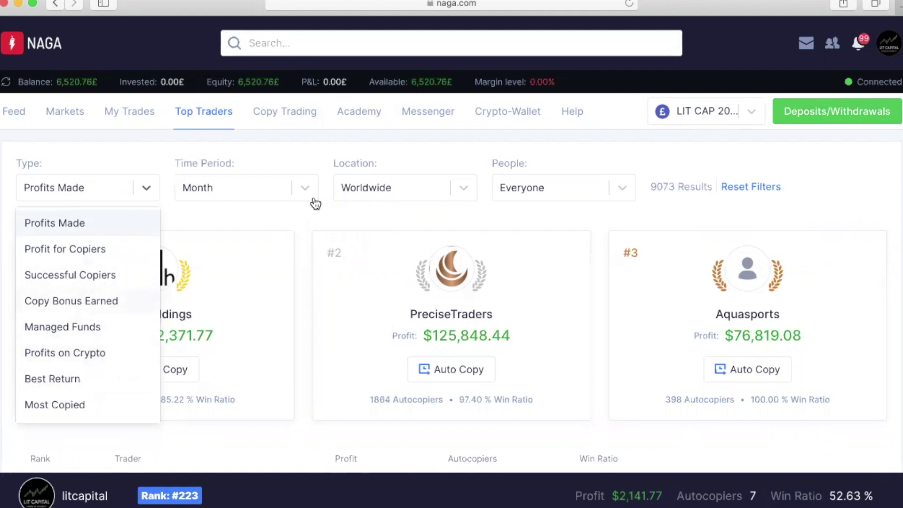
Filter the leaderboard to Time Period Week and Location Around You, leaving People unchanged
click(296, 189)
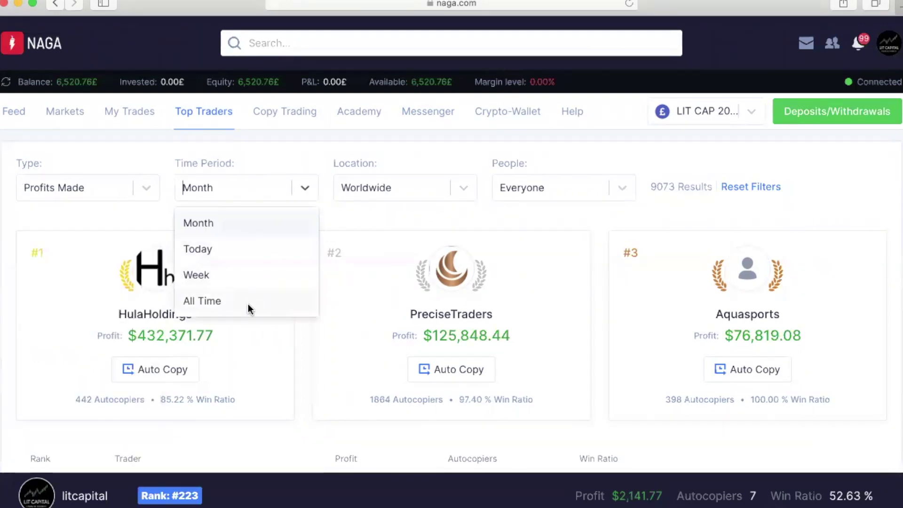
click(227, 276)
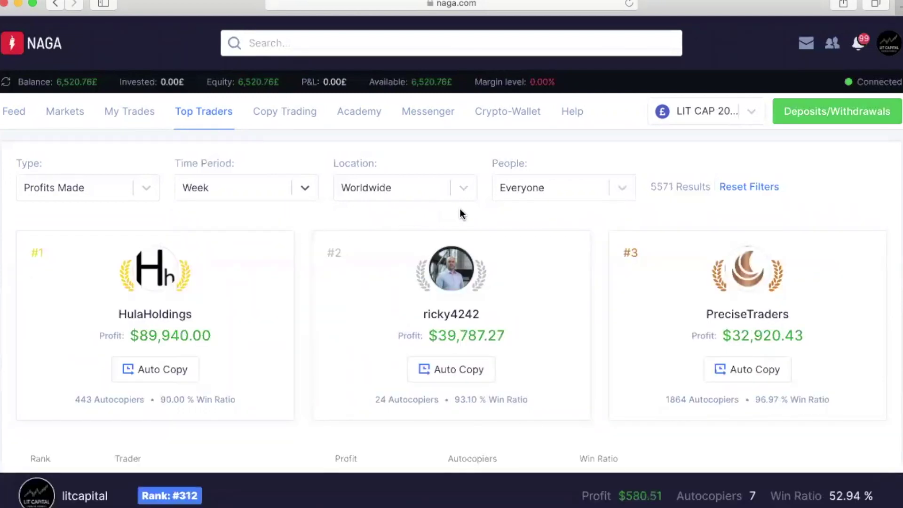
click(464, 188)
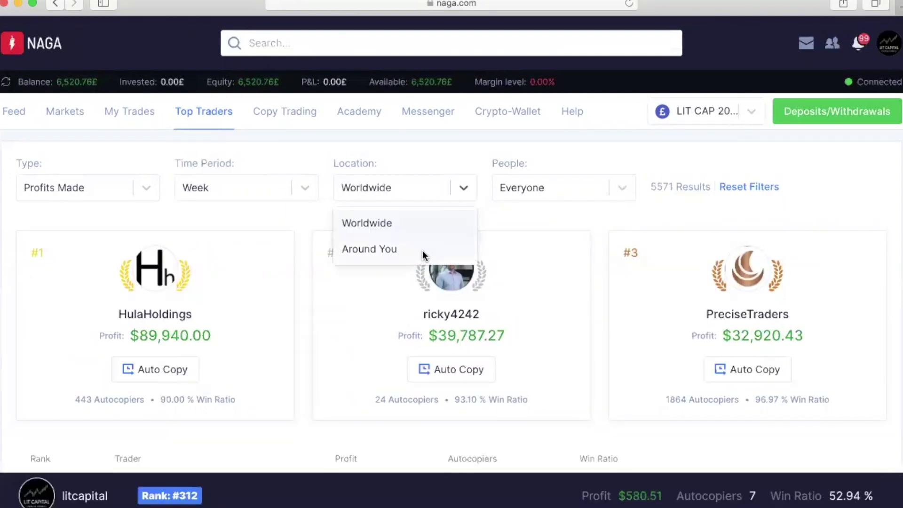
click(423, 248)
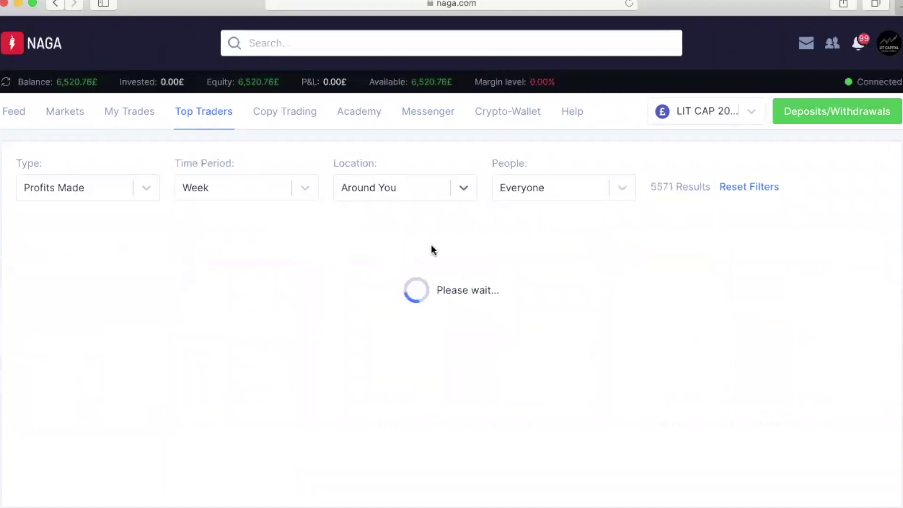
click(621, 187)
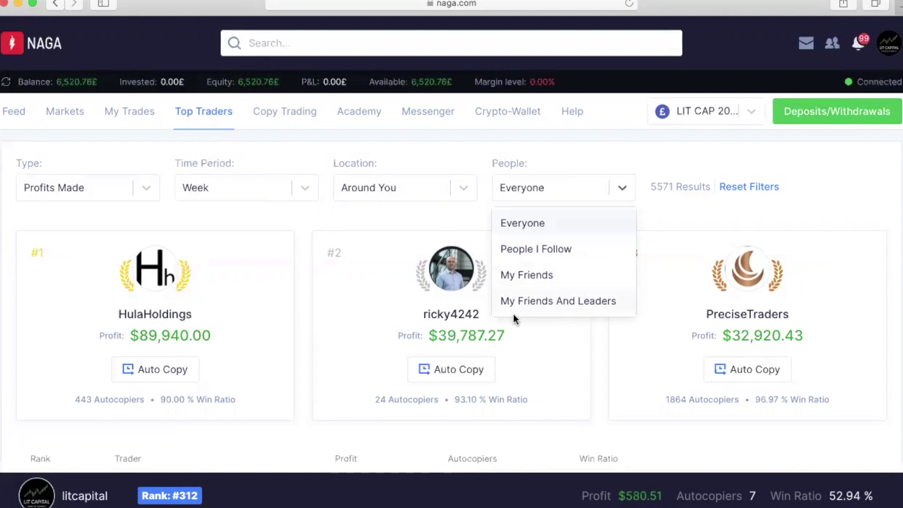
click(395, 214)
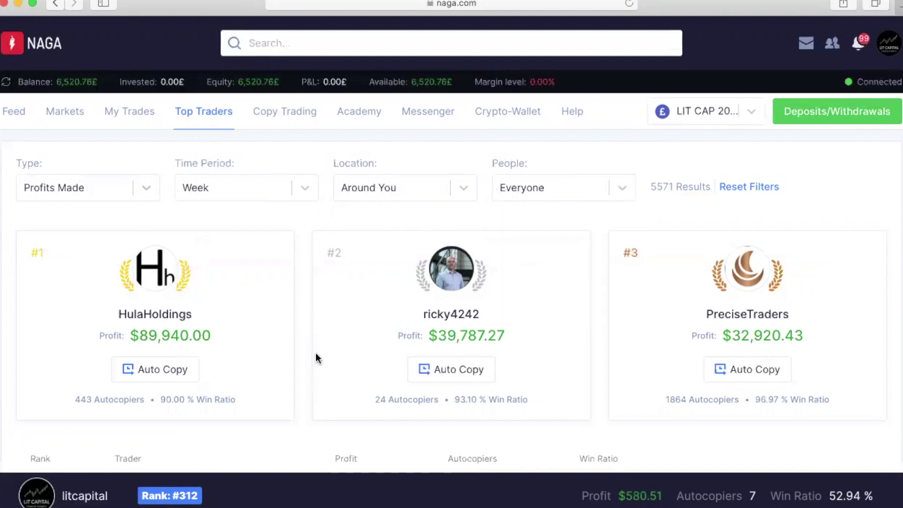
scroll(315, 358, down, 2)
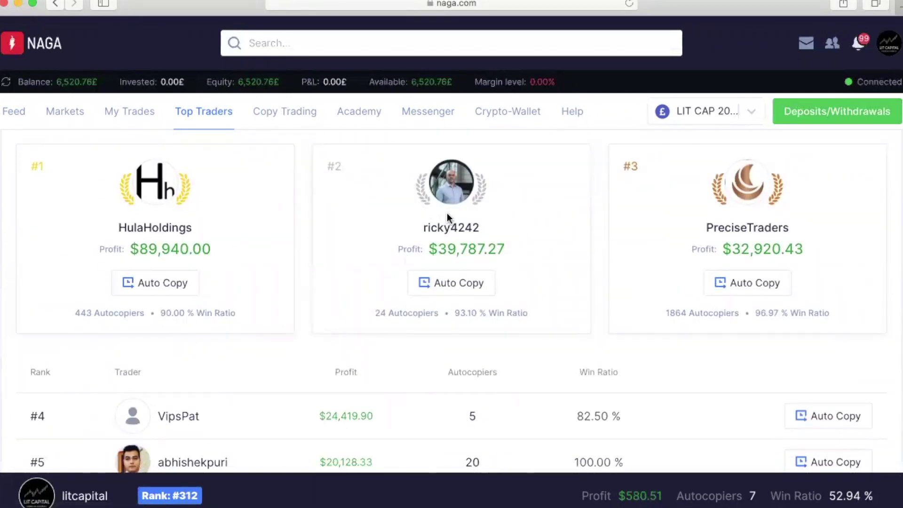
scroll(447, 212, down, 4)
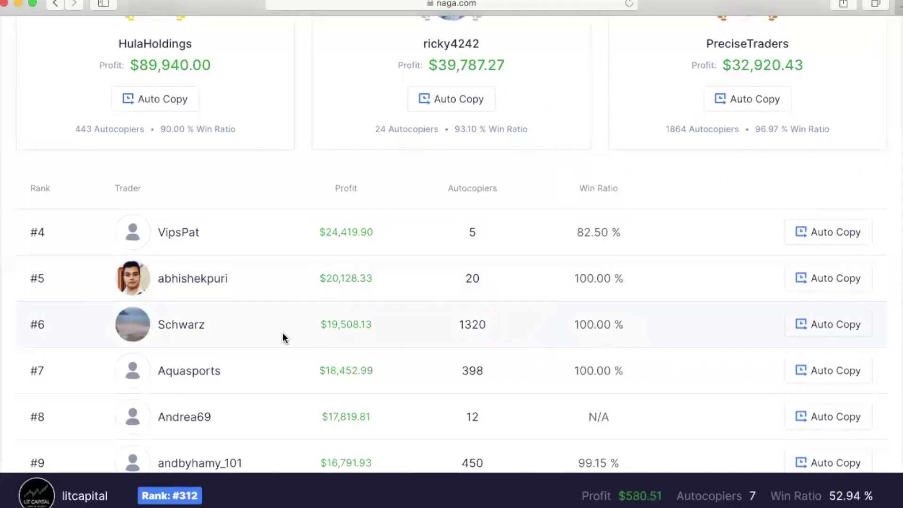
Open Schwarz's trader profile from rank #6 of the leaderboard
click(179, 325)
scroll(221, 406, down, 1)
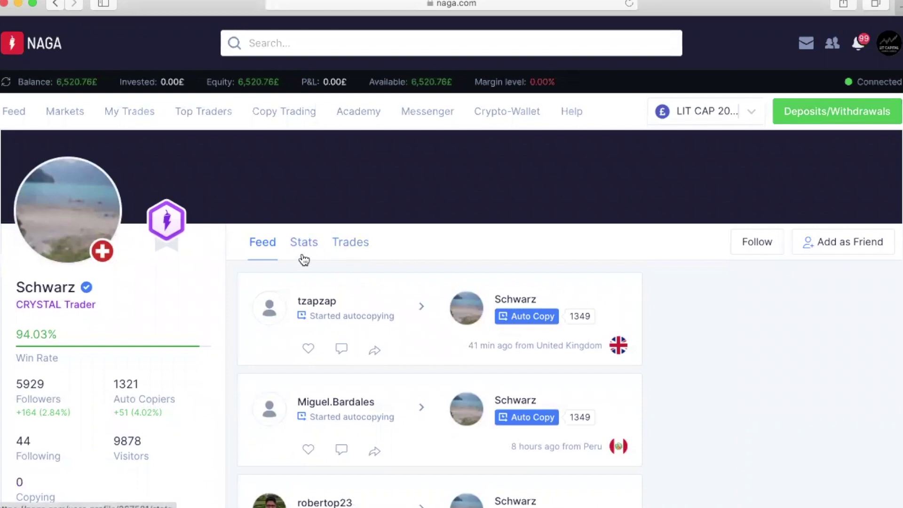
scroll(303, 254, down, 2)
View Schwarz's Stats and Trades, then return to his profile Feed
click(301, 207)
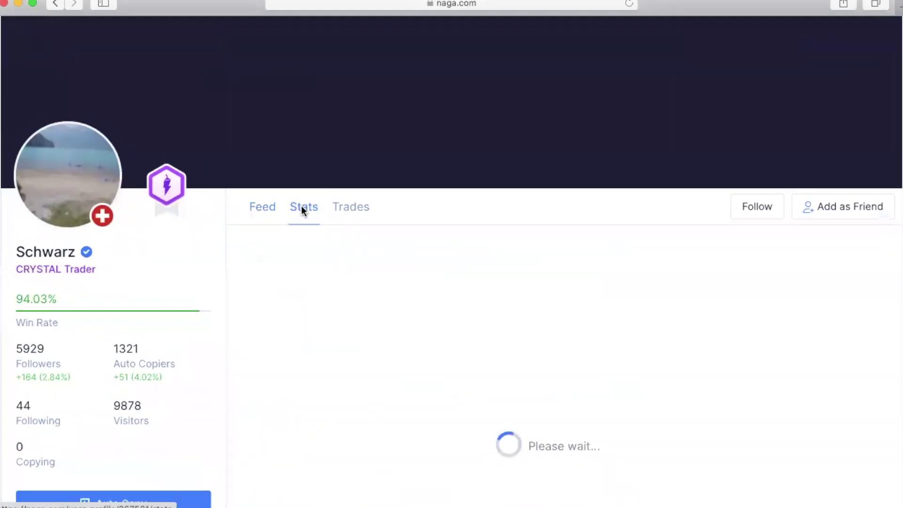
scroll(363, 260, down, 2)
scroll(363, 257, down, 1)
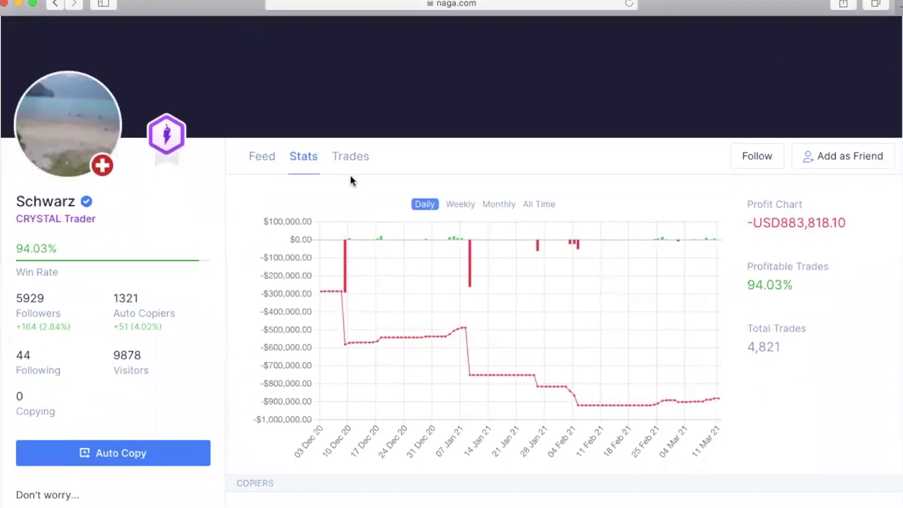
click(351, 160)
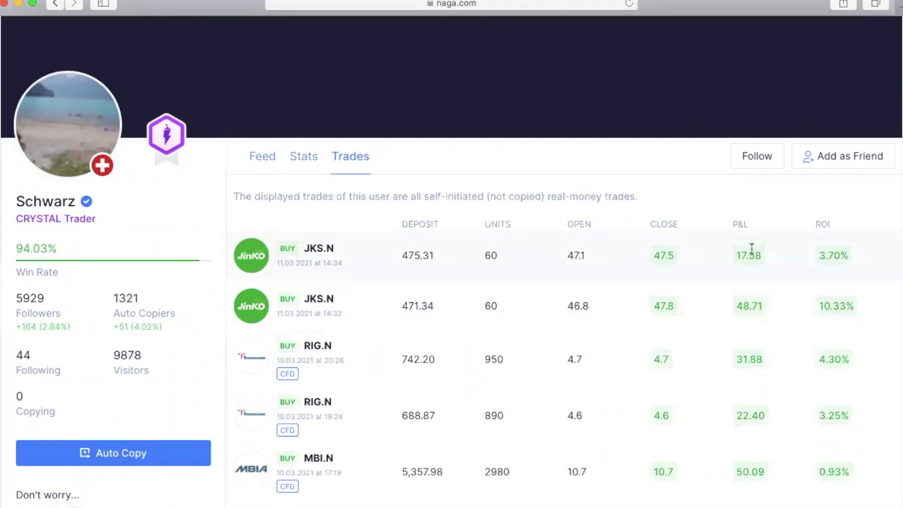
click(261, 157)
scroll(145, 333, down, 1)
scroll(148, 339, down, 2)
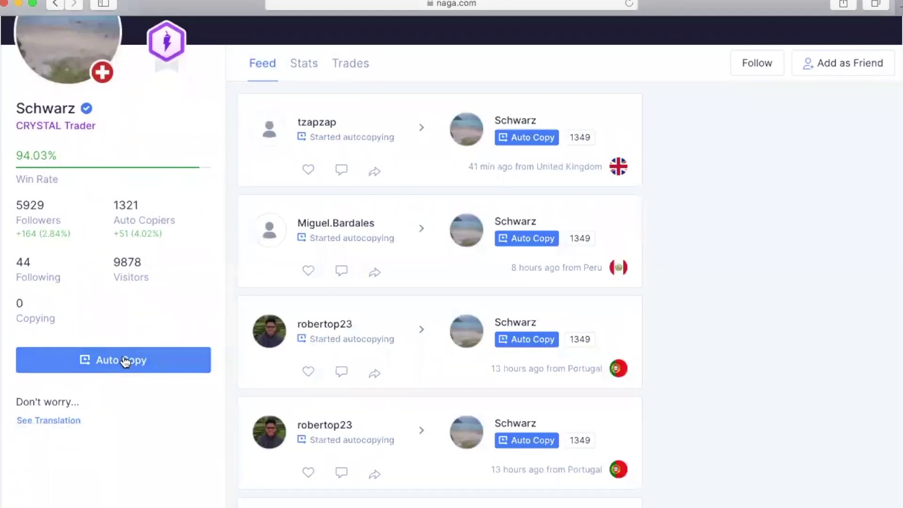
scroll(123, 362, up, 1)
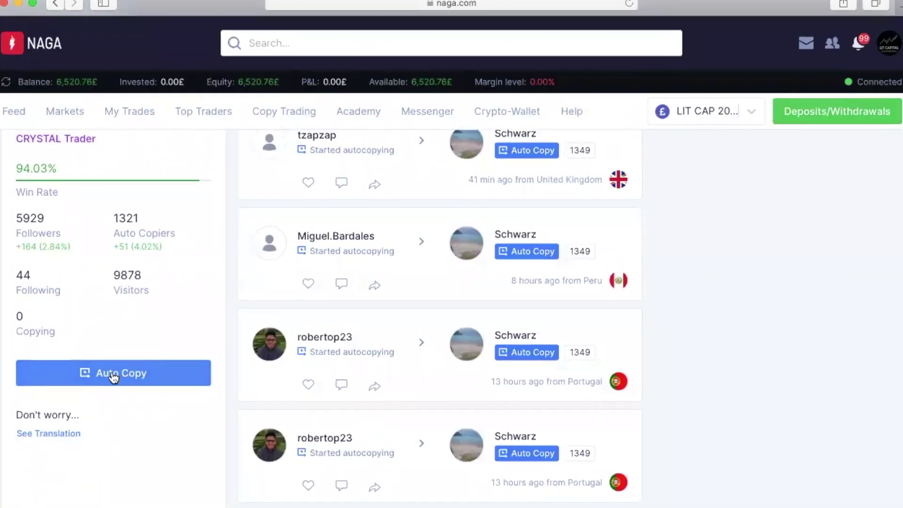
Start an auto-copy of Schwarz set relative to the leader and clear the copy percentage for editing
click(113, 374)
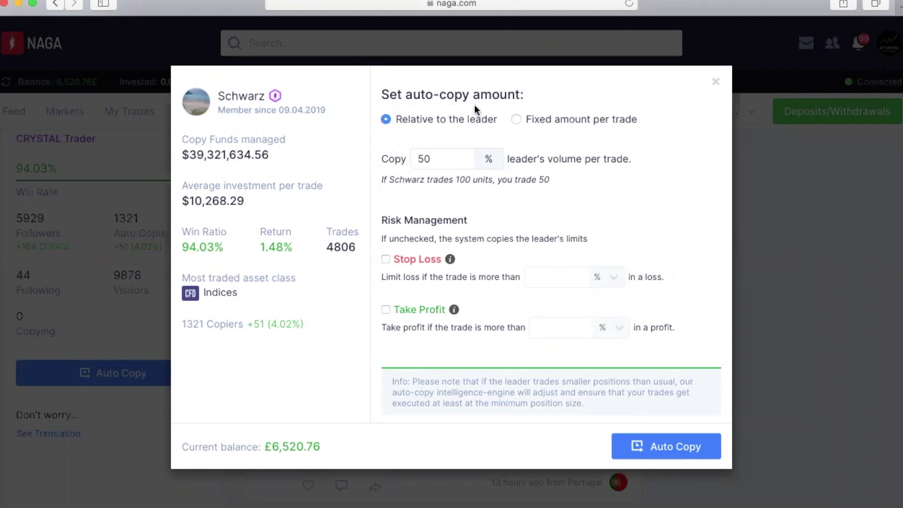
click(516, 120)
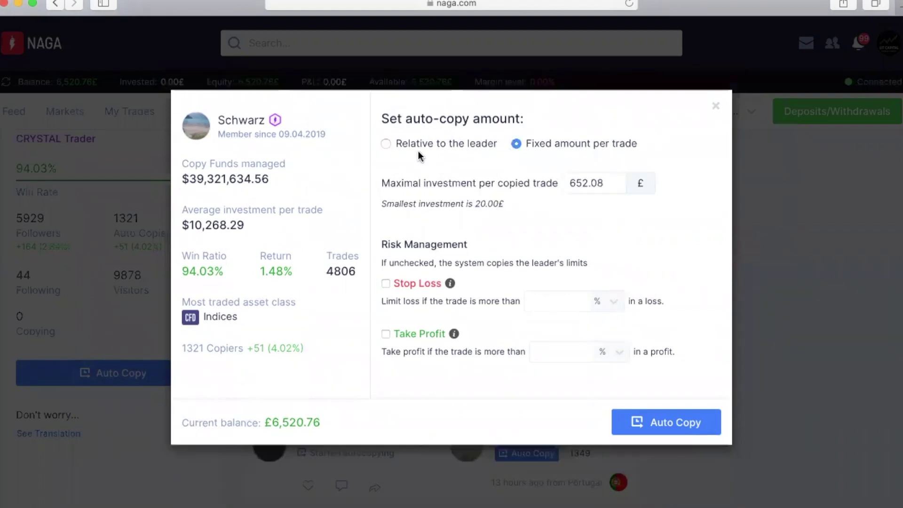
click(389, 141)
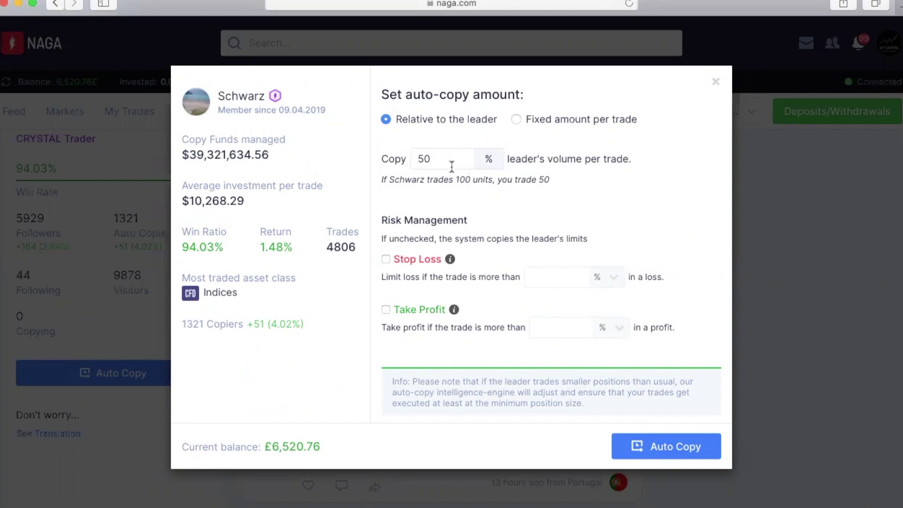
key(BackSpace)
key(BackSpace)
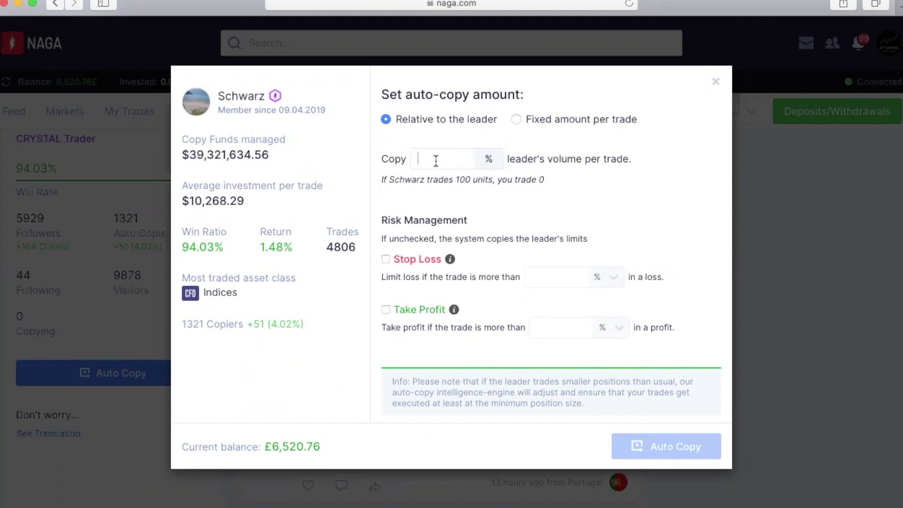
text(50)
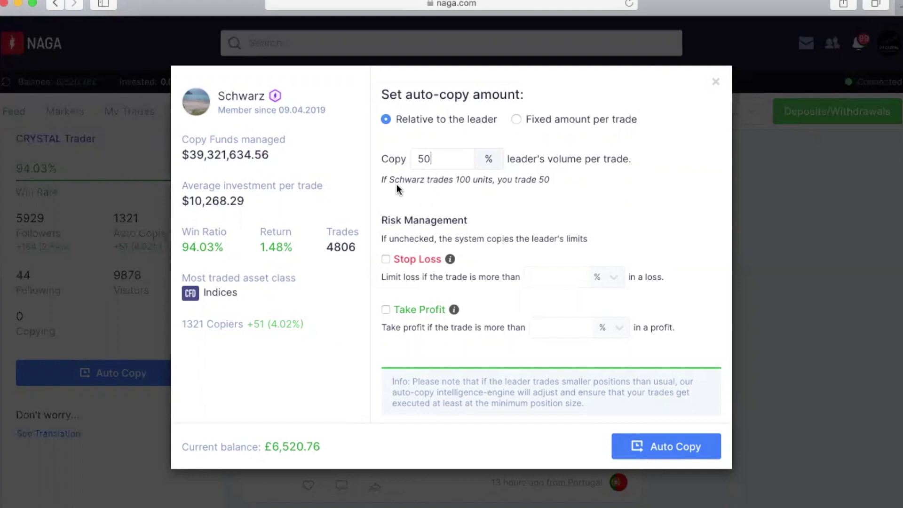
drag(381, 180, 552, 178)
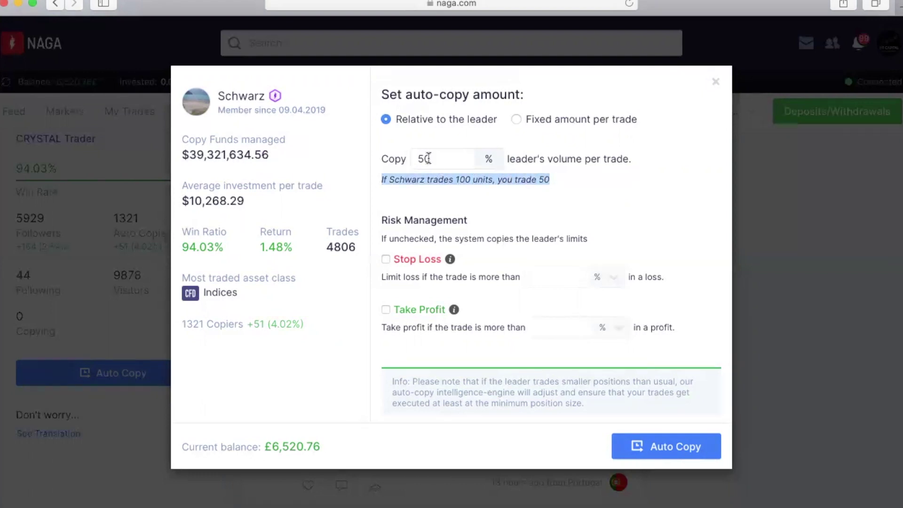
click(437, 158)
key(BackSpace)
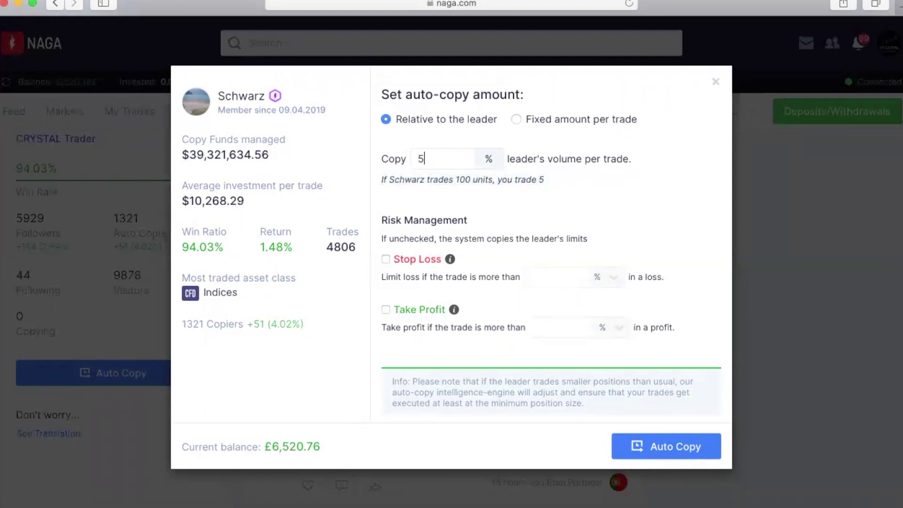
key(BackSpace)
text(10)
drag(185, 151, 282, 155)
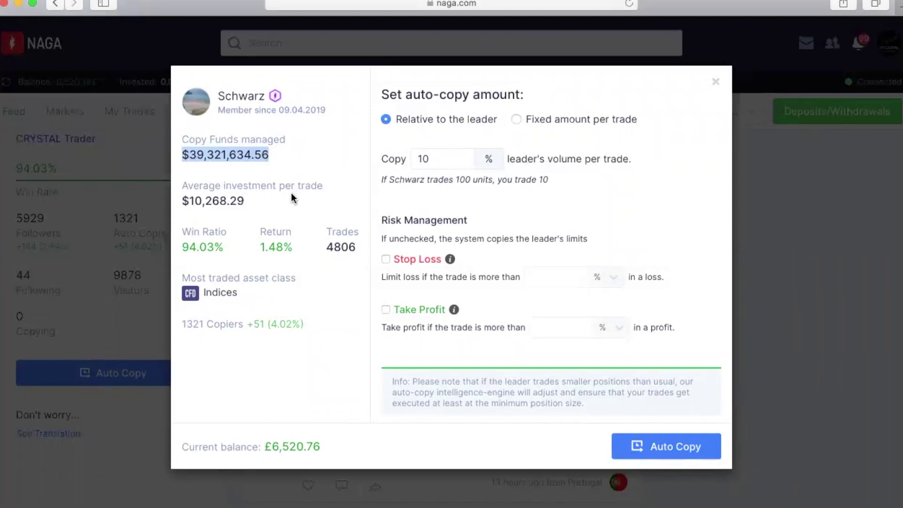
drag(246, 204, 182, 204)
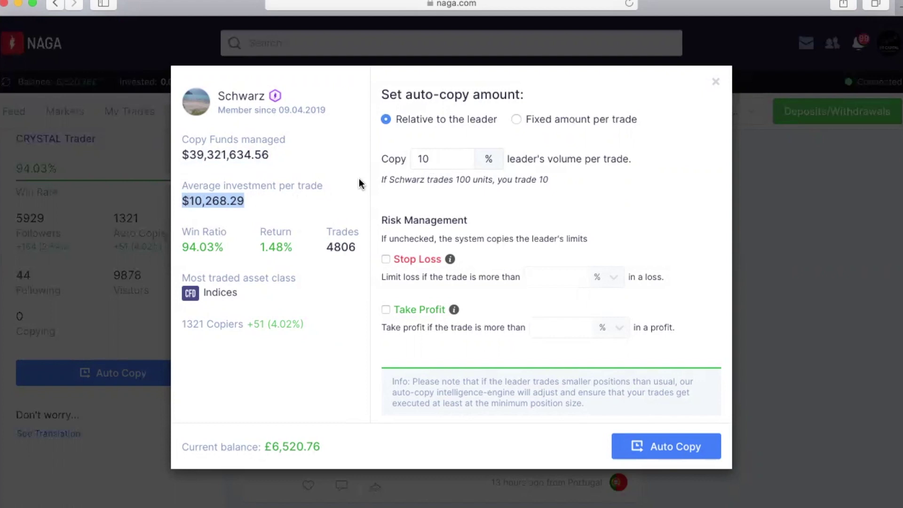
click(433, 161)
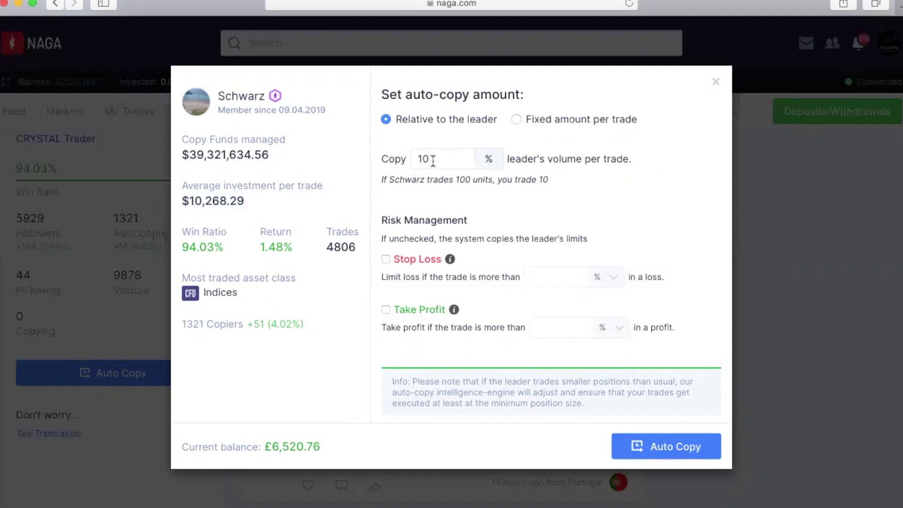
key(BackSpace)
key(BackSpace)
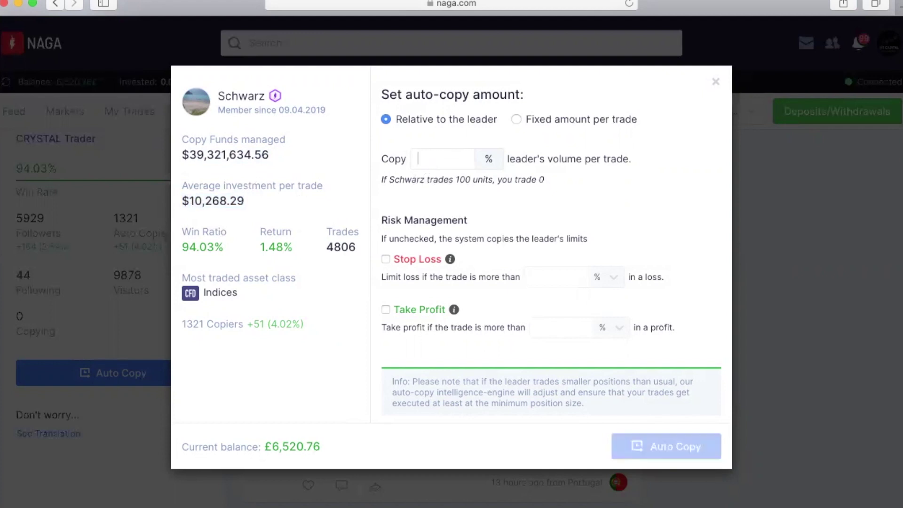
text(50)
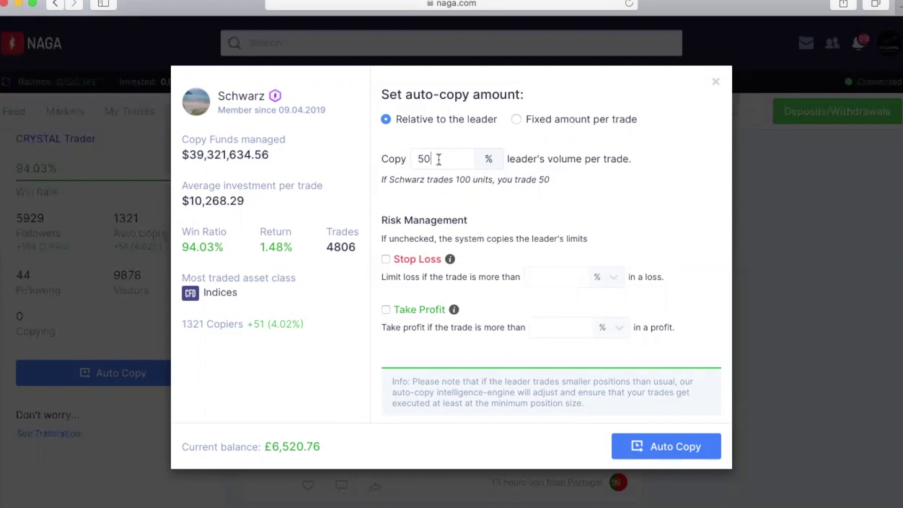
Change the copy ratio from 50% to 1% of the leader's volume per trade
key(BackSpace)
key(BackSpace)
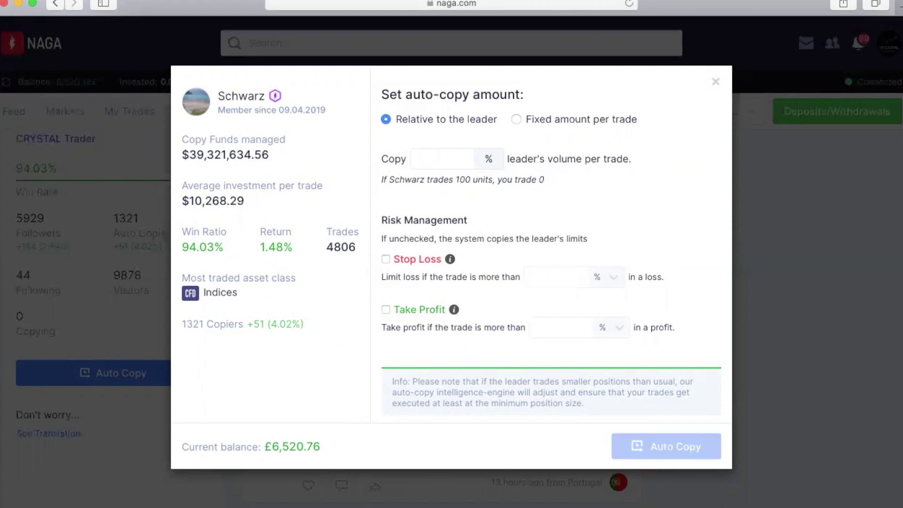
text(1)
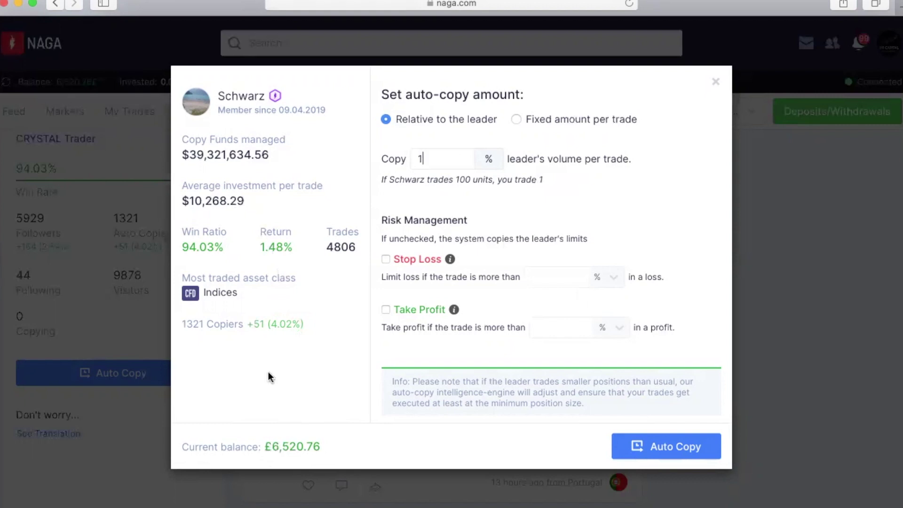
drag(249, 201, 191, 202)
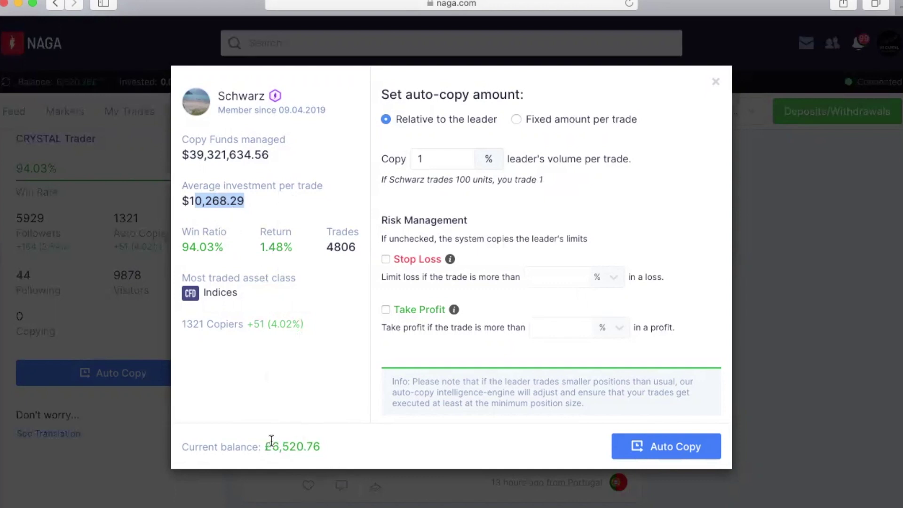
click(435, 161)
text(00)
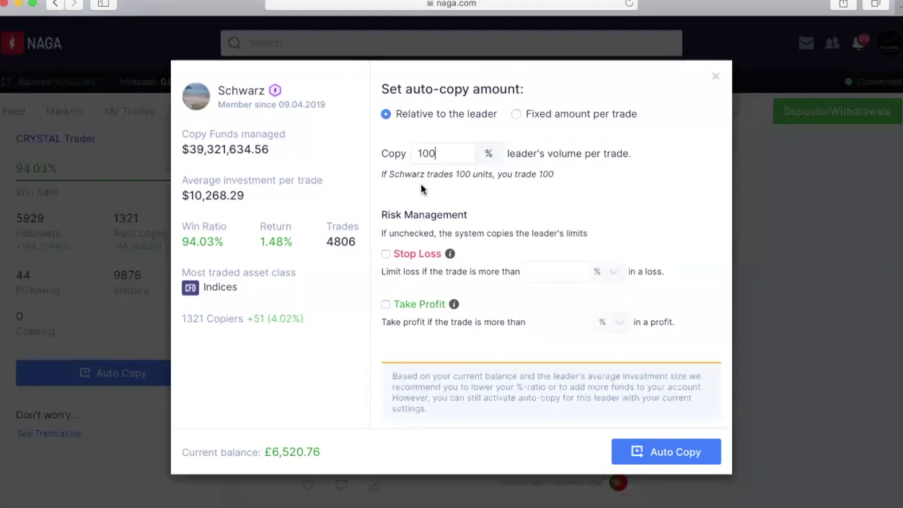
key(BackSpace)
key(BackSpace)
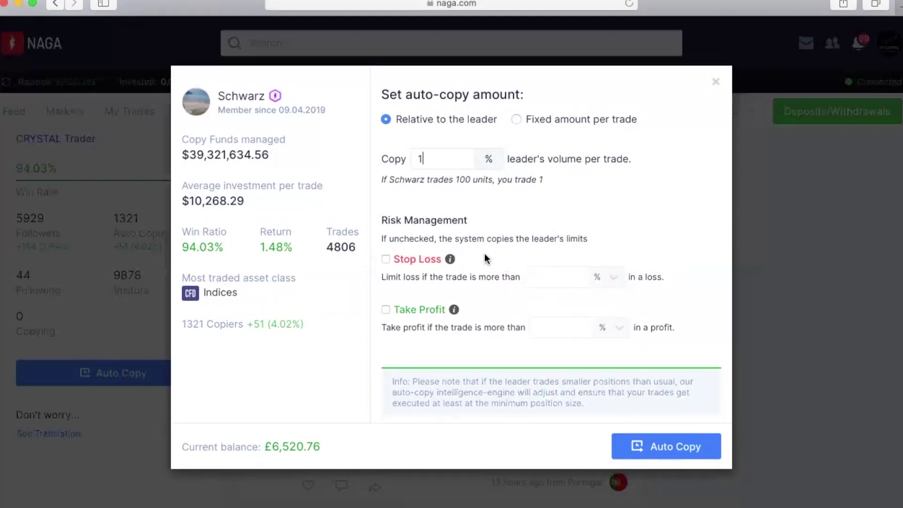
Toggle the Stop Loss checkbox under Risk Management, leaving it enabled at -0%
click(386, 259)
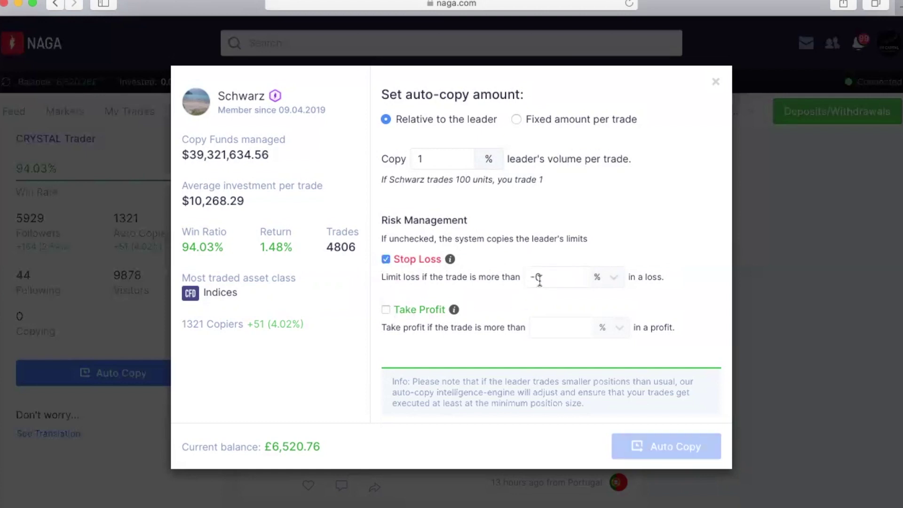
click(387, 260)
Untick Stop Loss, try Take Profit, then leave both risk limits unchecked
drag(412, 291, 518, 322)
click(536, 333)
click(385, 309)
click(383, 309)
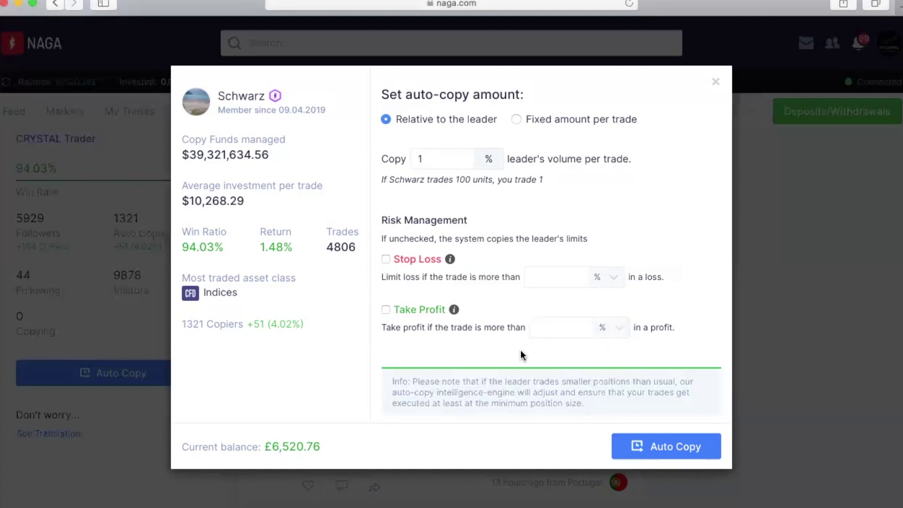
click(715, 83)
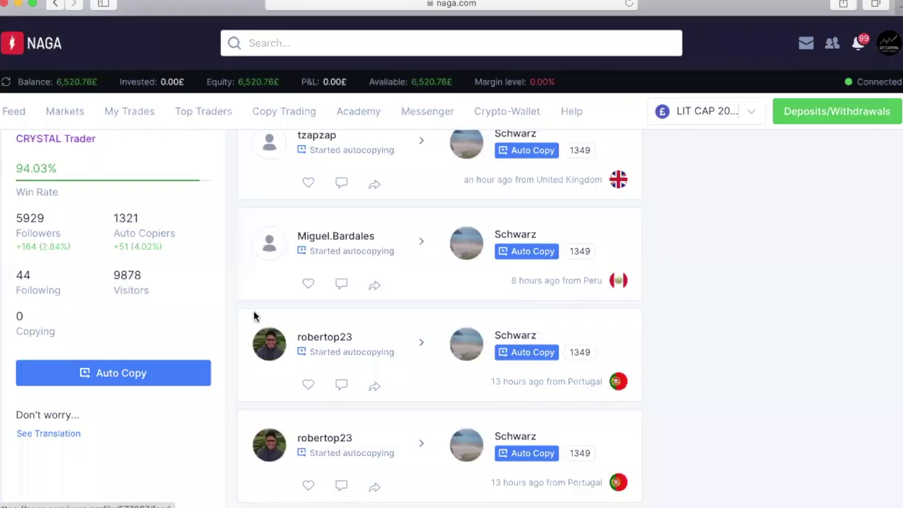
scroll(255, 311, up, 3)
scroll(255, 316, up, 2)
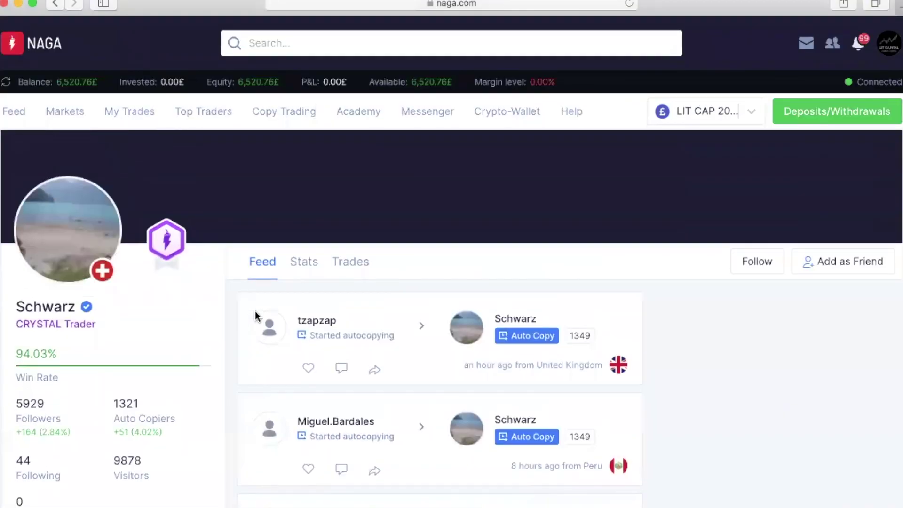
scroll(256, 316, up, 2)
scroll(256, 316, down, 3)
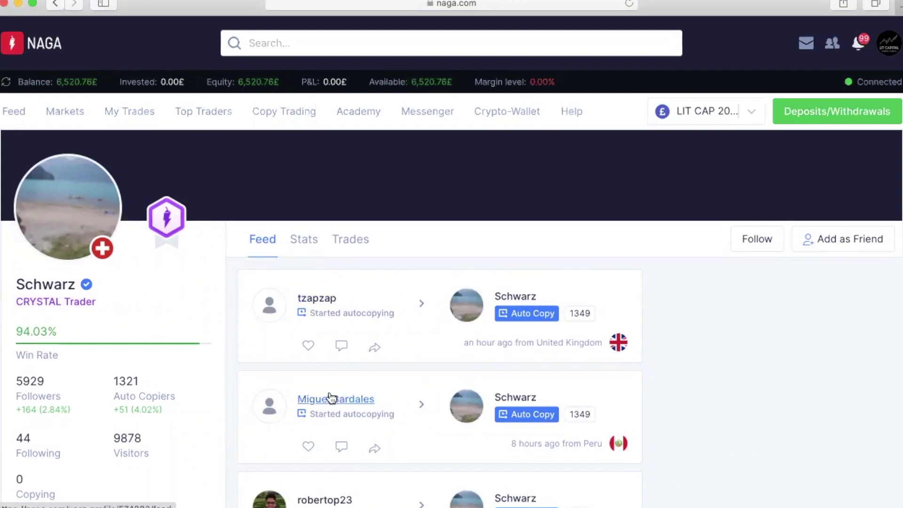
scroll(329, 397, down, 3)
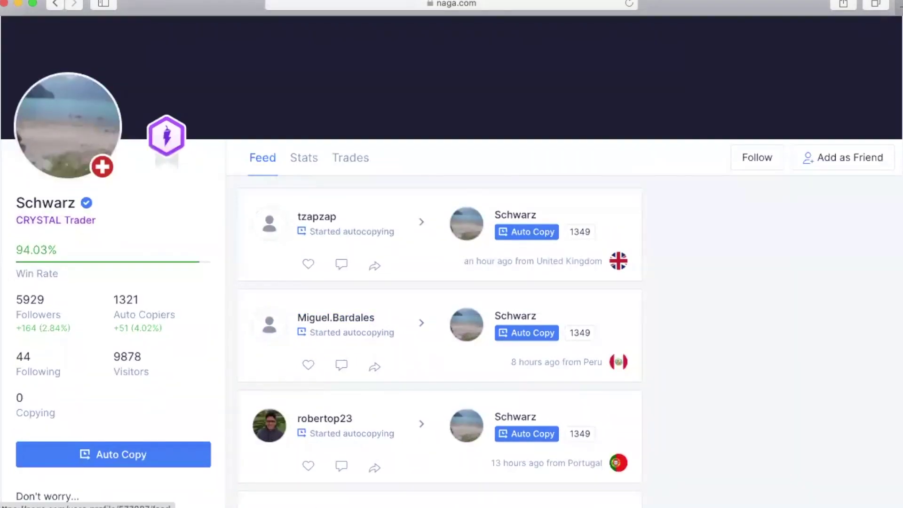